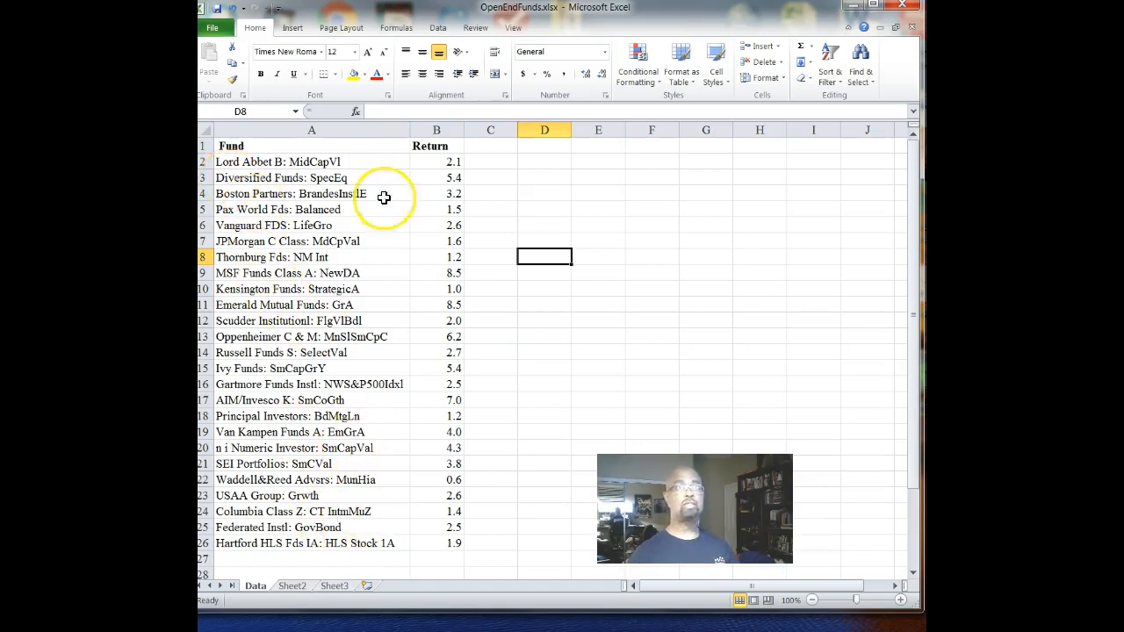
# - Add the header "Number" in cell C1 beside the Return column
pyautogui.click(483, 146)
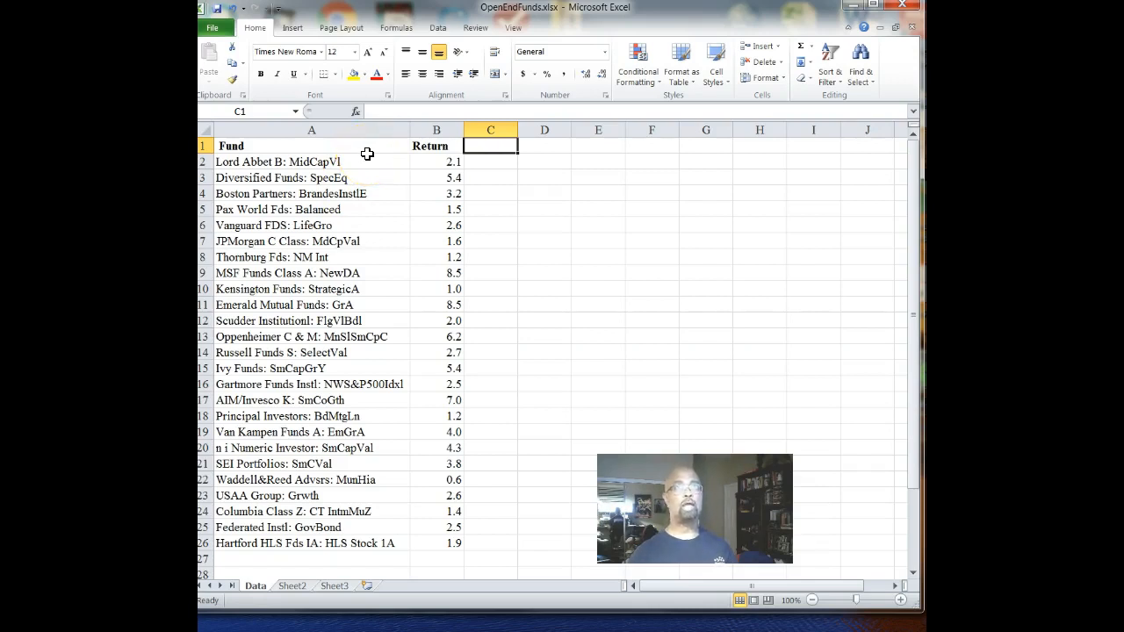
pyautogui.write('Number')
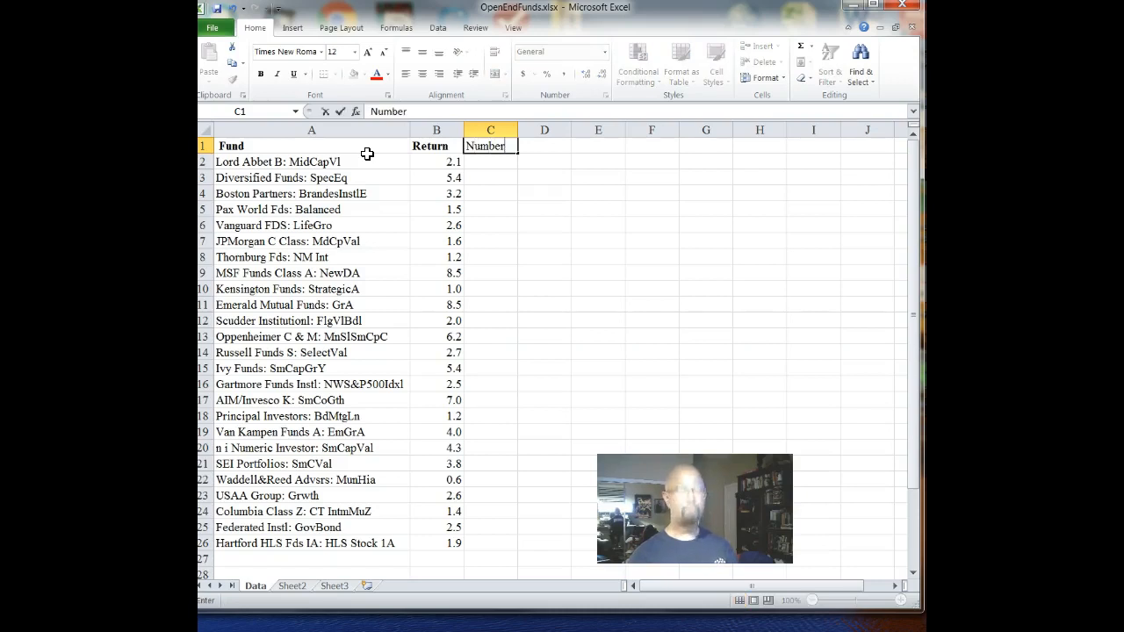
pyautogui.click(485, 164)
# - Enter the formula =RAND() in cell C2 to generate a random number for the first fund
pyautogui.click(489, 172)
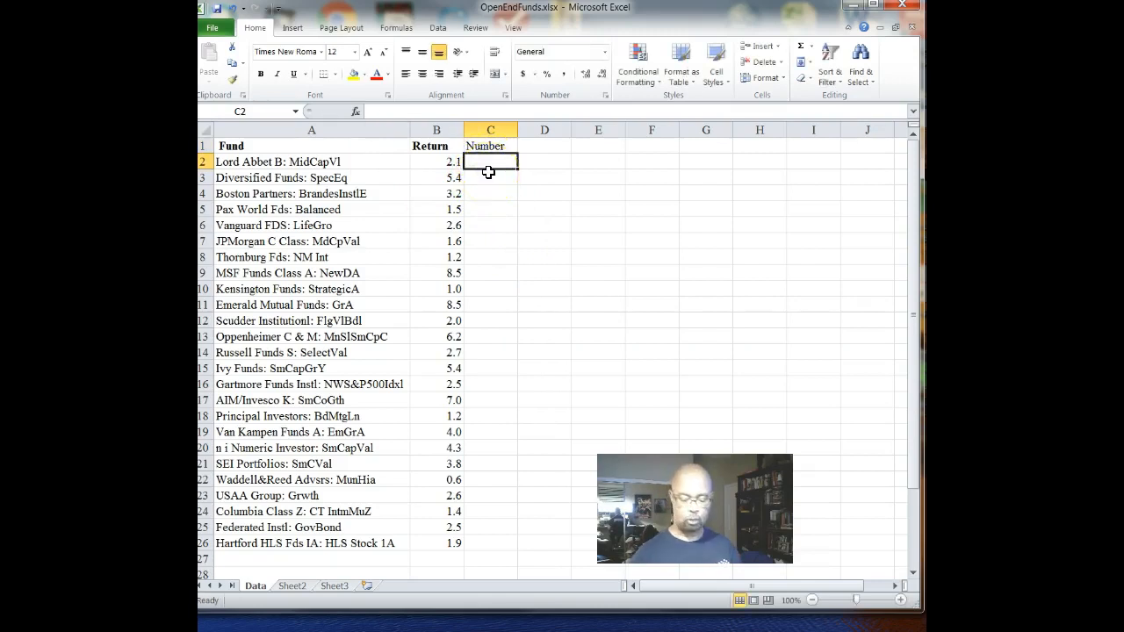
pyautogui.write('-')
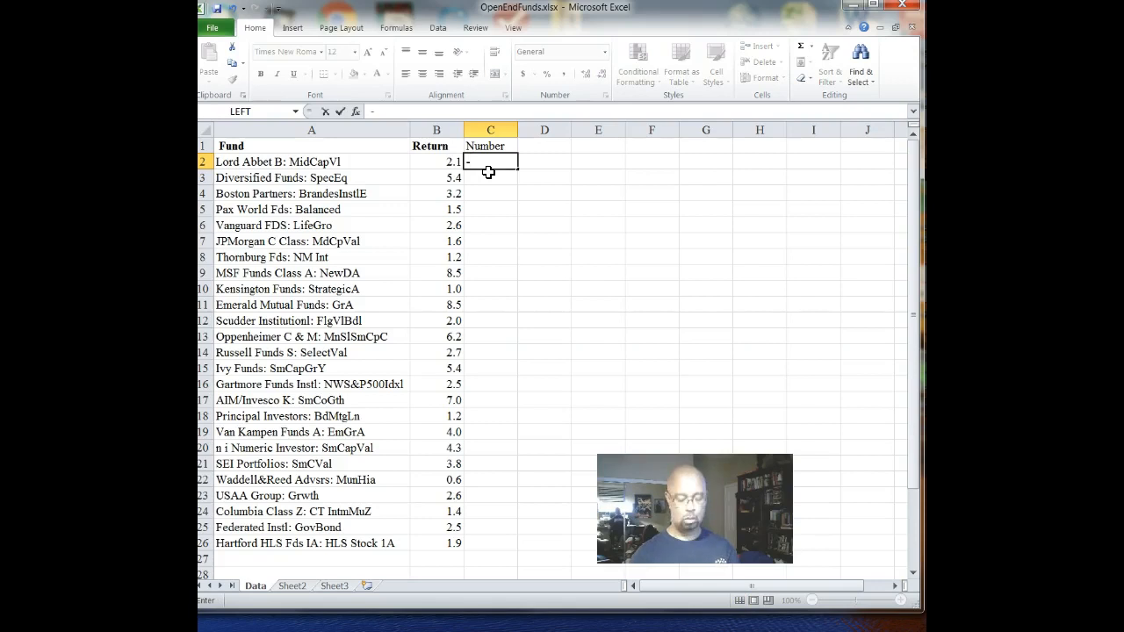
pyautogui.press('BackSpace')
pyautogui.write('=')
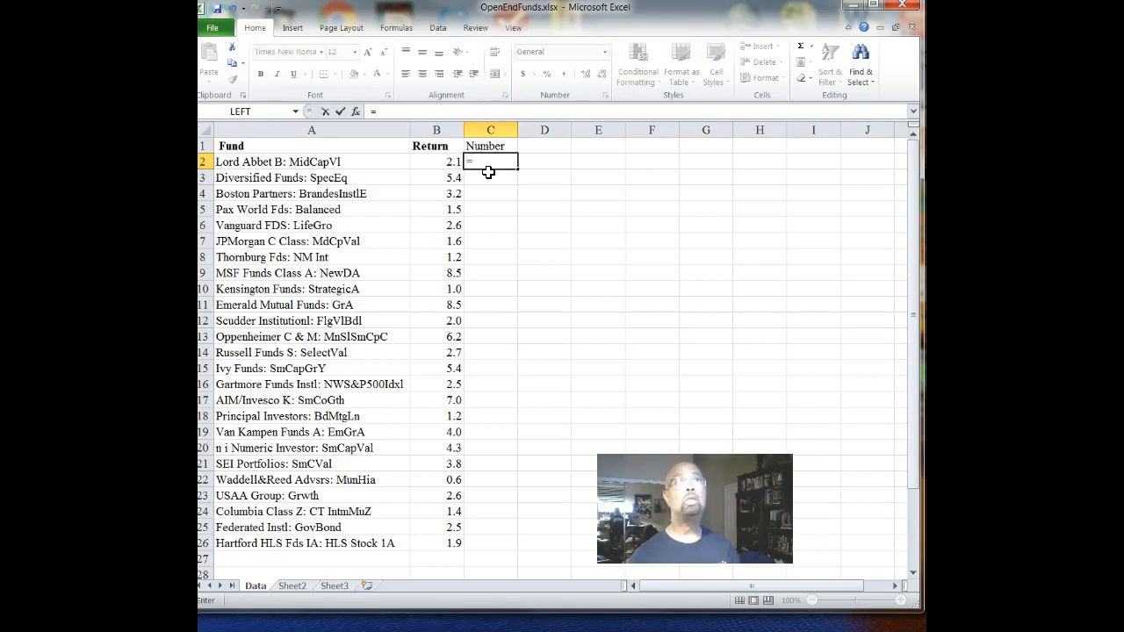
pyautogui.write('r')
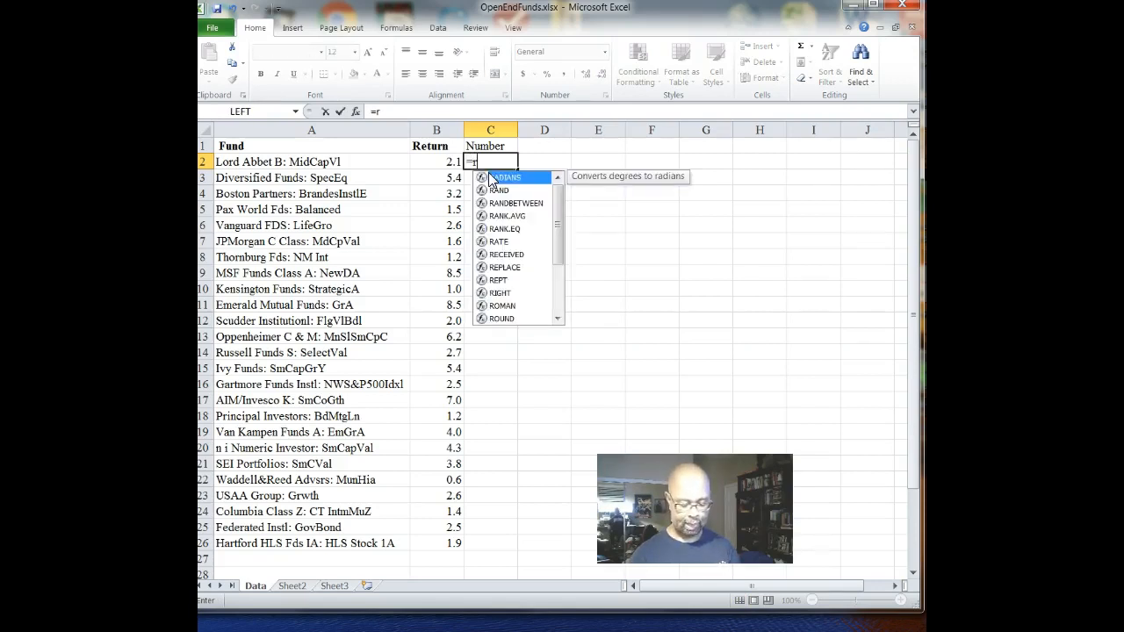
pyautogui.write('and')
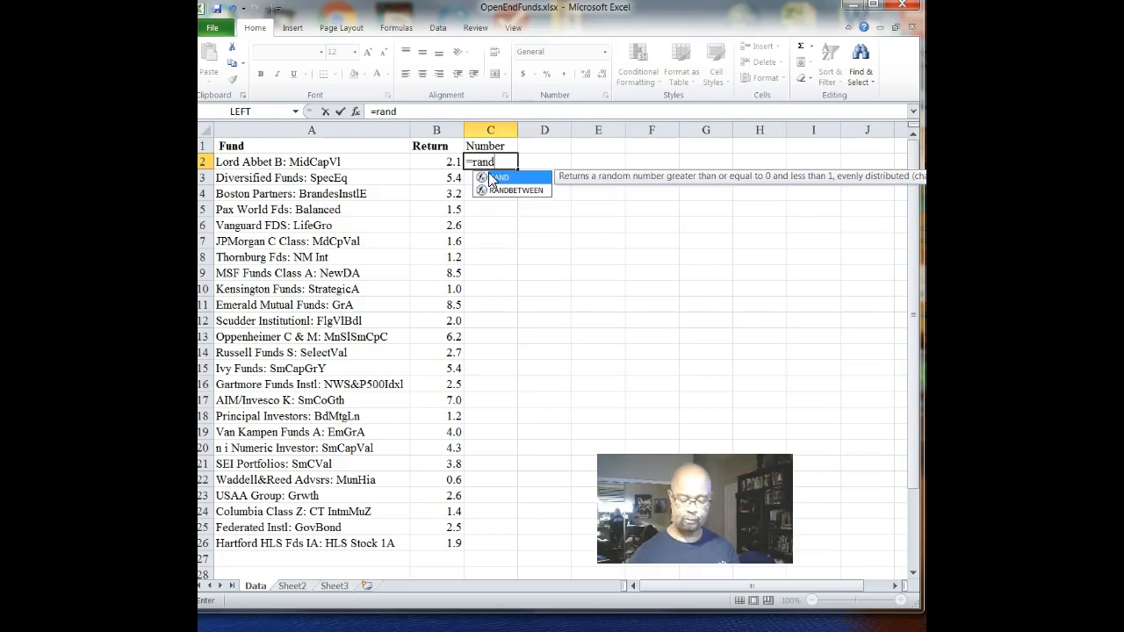
pyautogui.write('(')
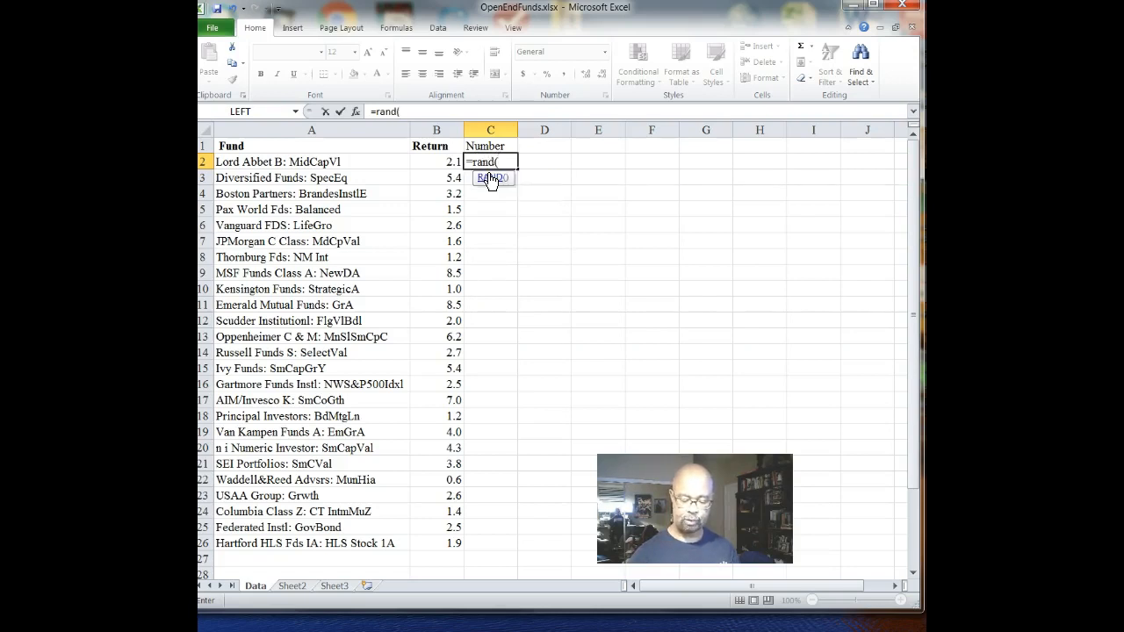
pyautogui.write(')')
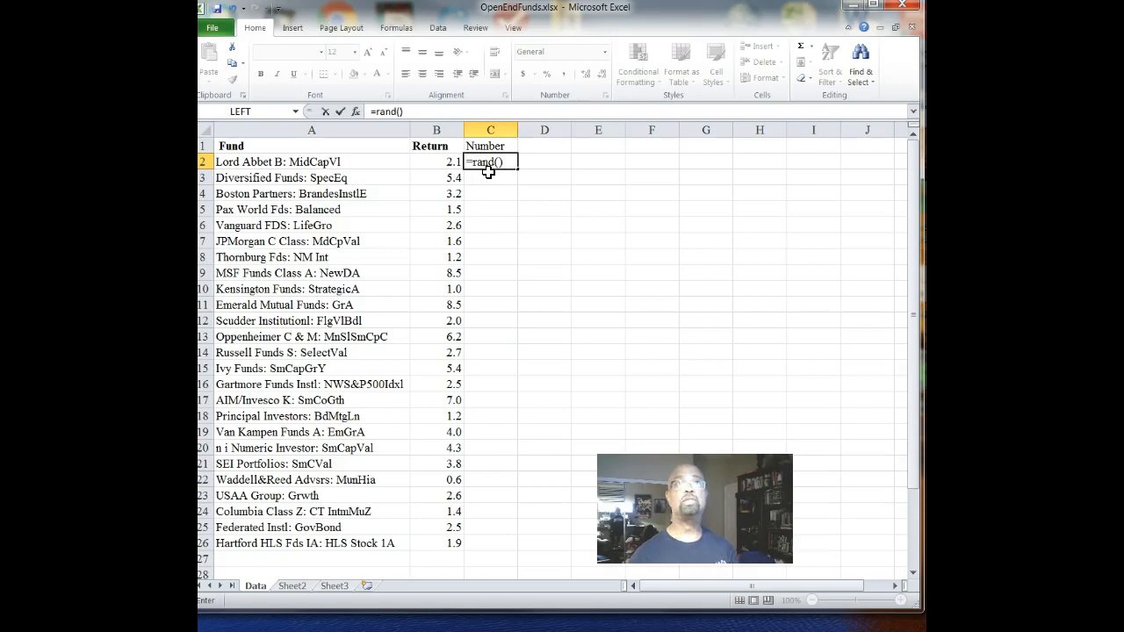
pyautogui.press('Return')
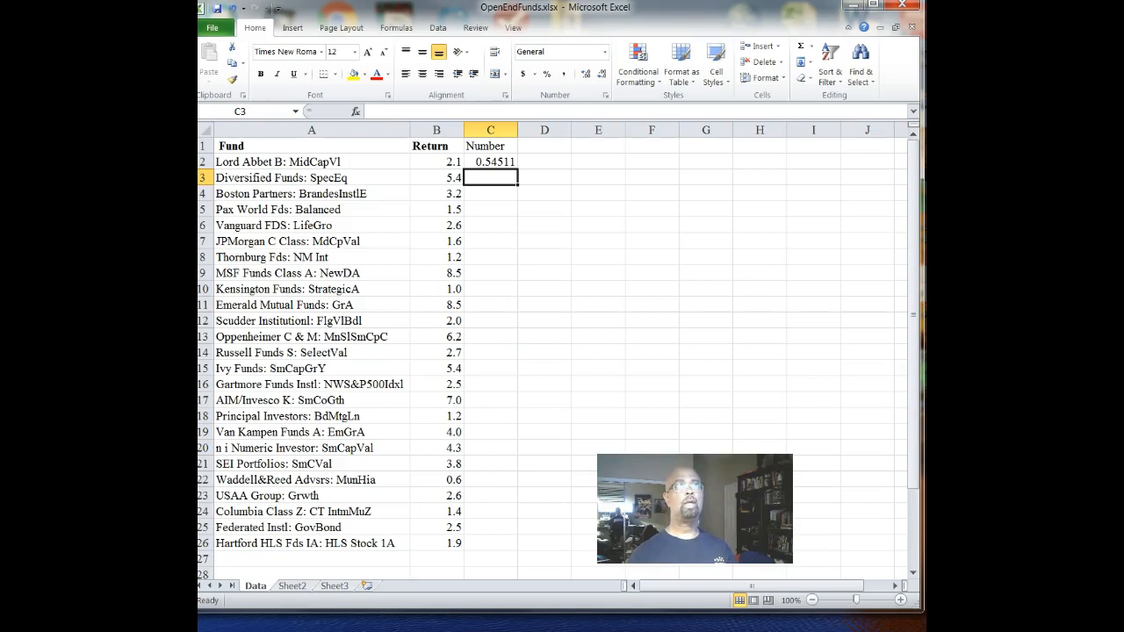
# - Fill the random number formula from C2 down to C26 so that every fund has one
pyautogui.click(484, 162)
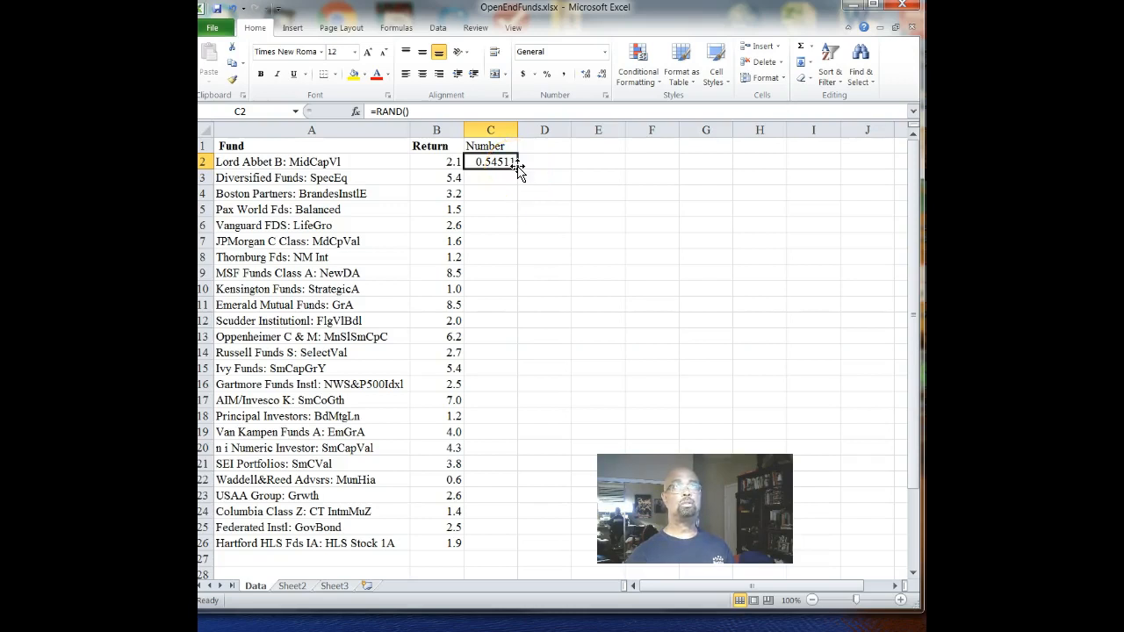
pyautogui.moveTo(519, 168); pyautogui.dragTo(538, 545)
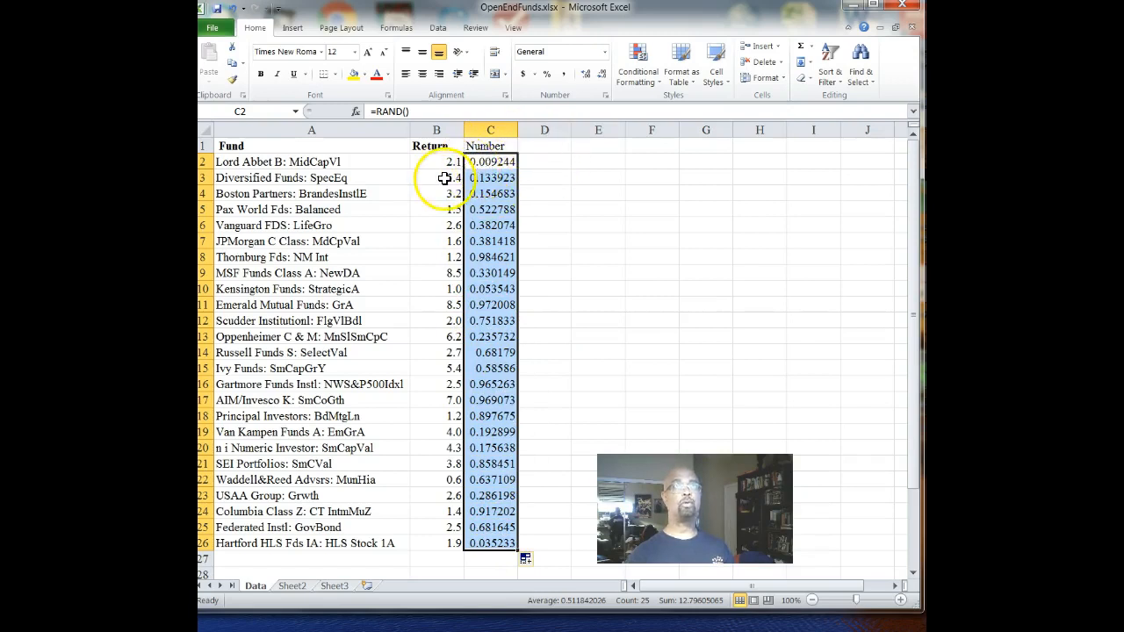
pyautogui.click(548, 206)
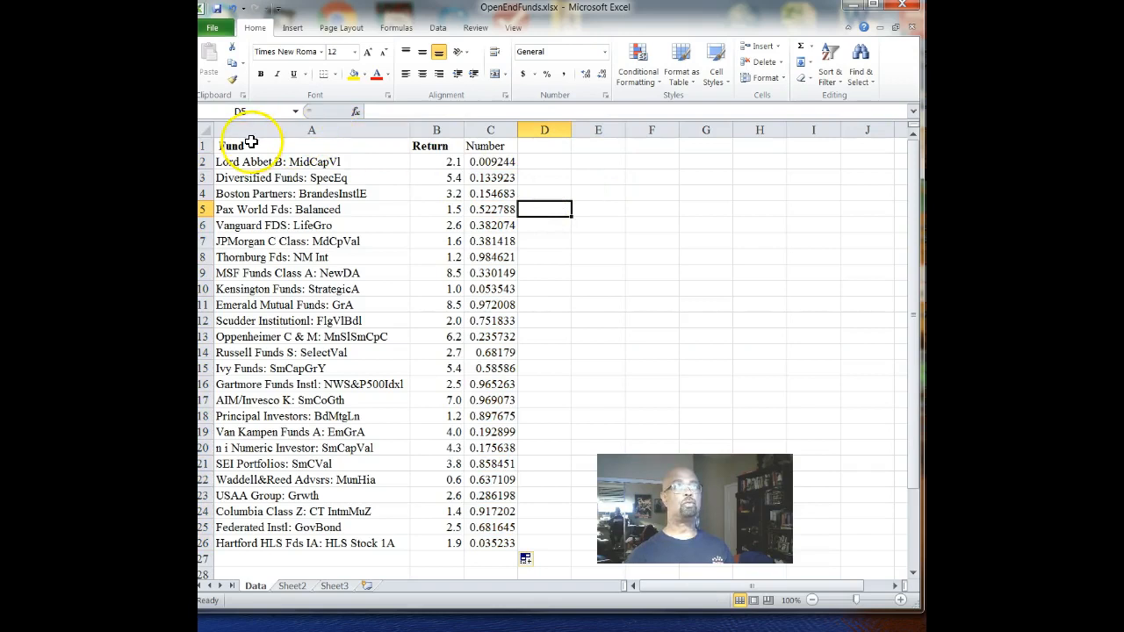
# - Start a custom sort on the range A1:C26, headers included, with Number as the sort column
pyautogui.moveTo(249, 147); pyautogui.dragTo(475, 145)
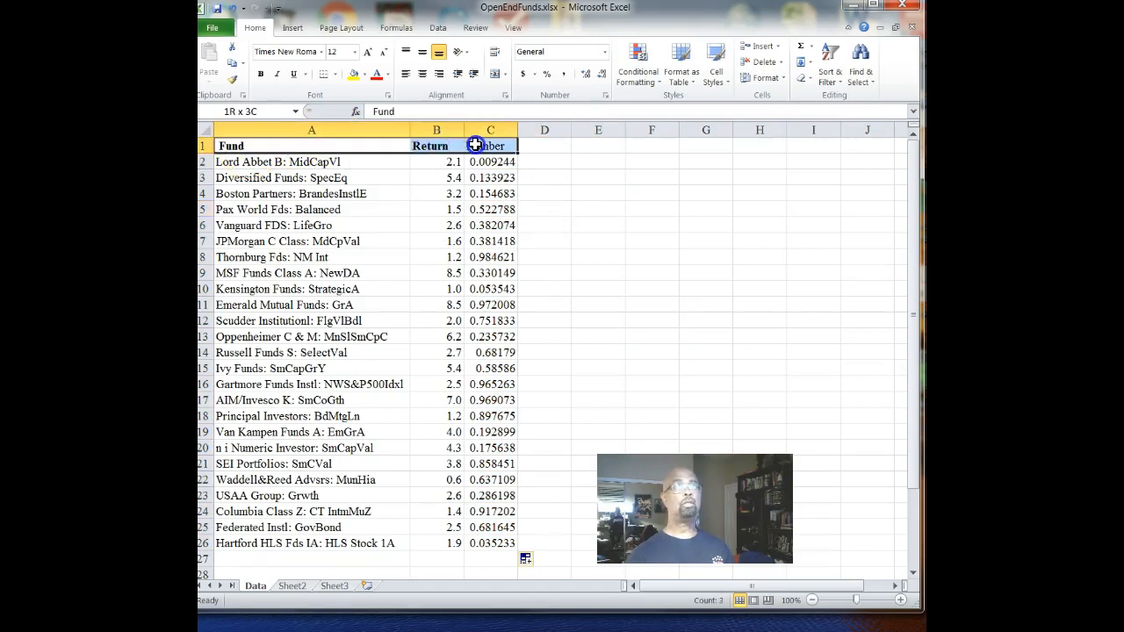
pyautogui.moveTo(469, 145); pyautogui.dragTo(502, 520)
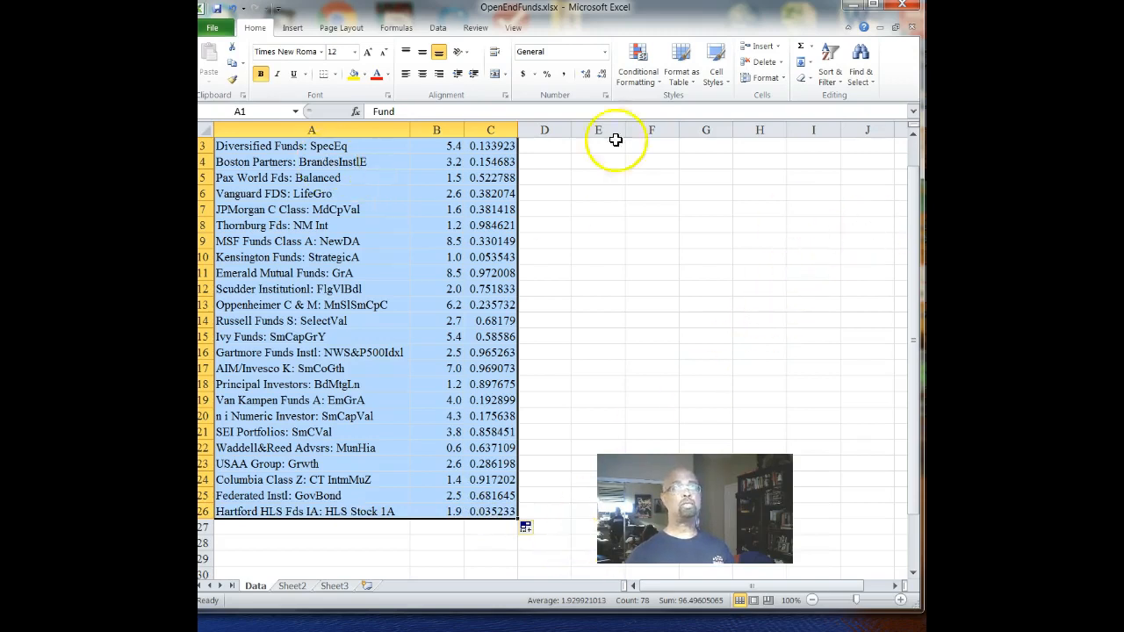
pyautogui.moveTo(913, 180); pyautogui.dragTo(913, 150)
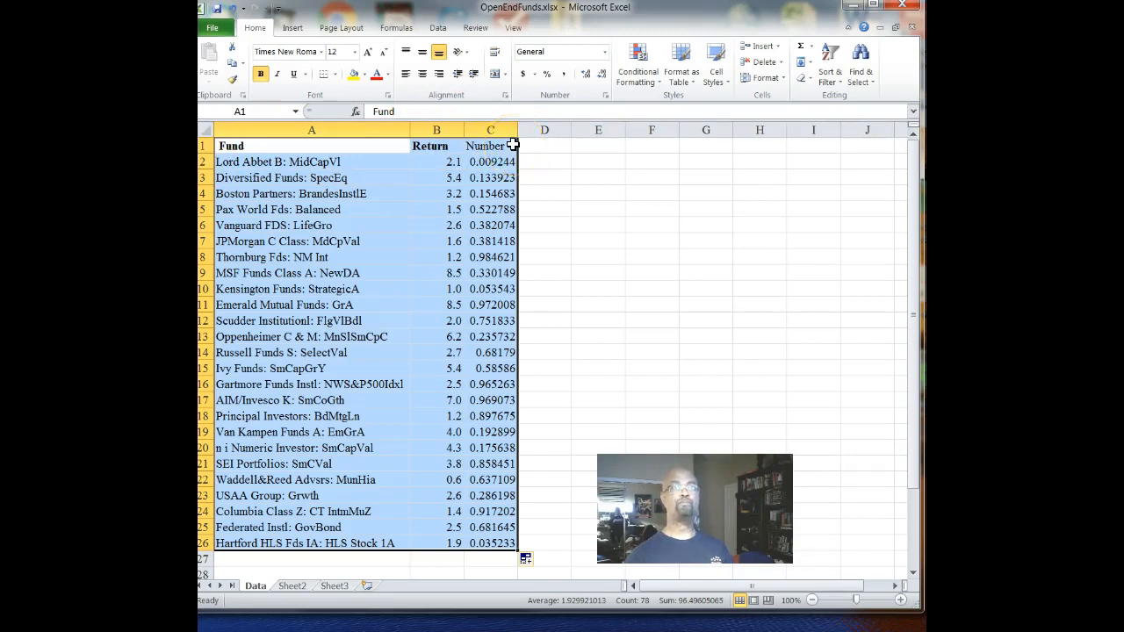
pyautogui.click(836, 86)
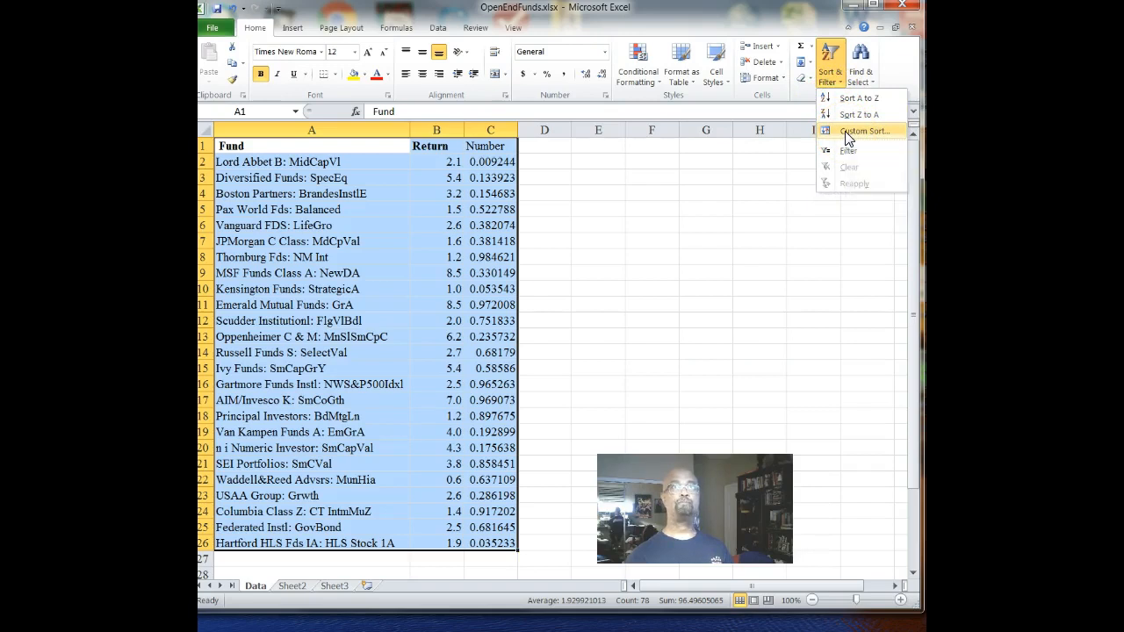
pyautogui.click(849, 132)
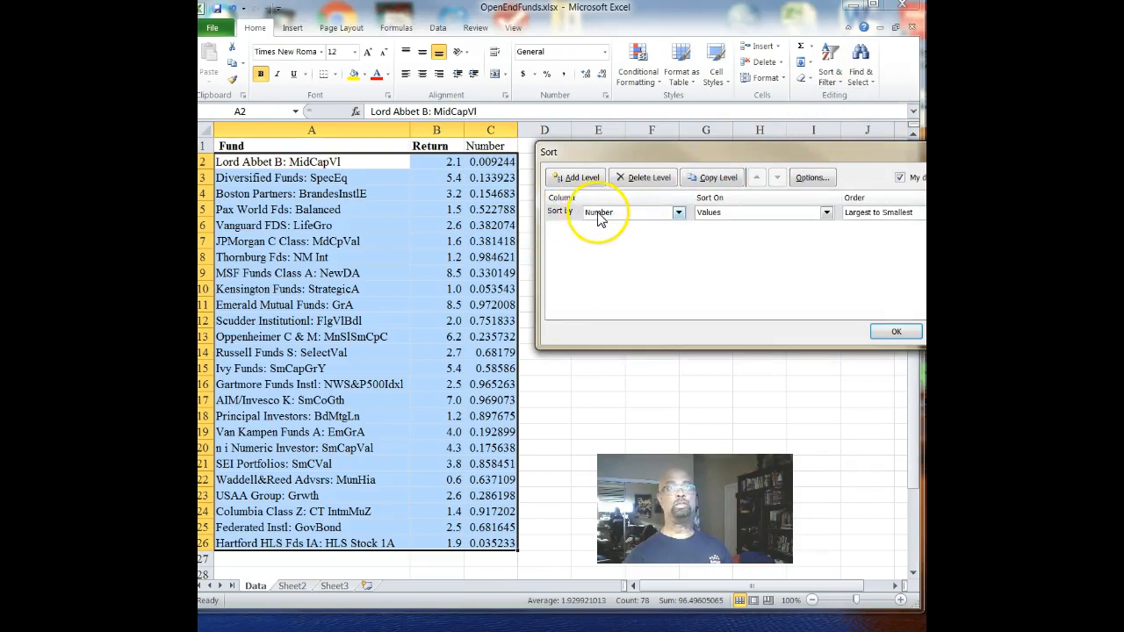
pyautogui.click(679, 214)
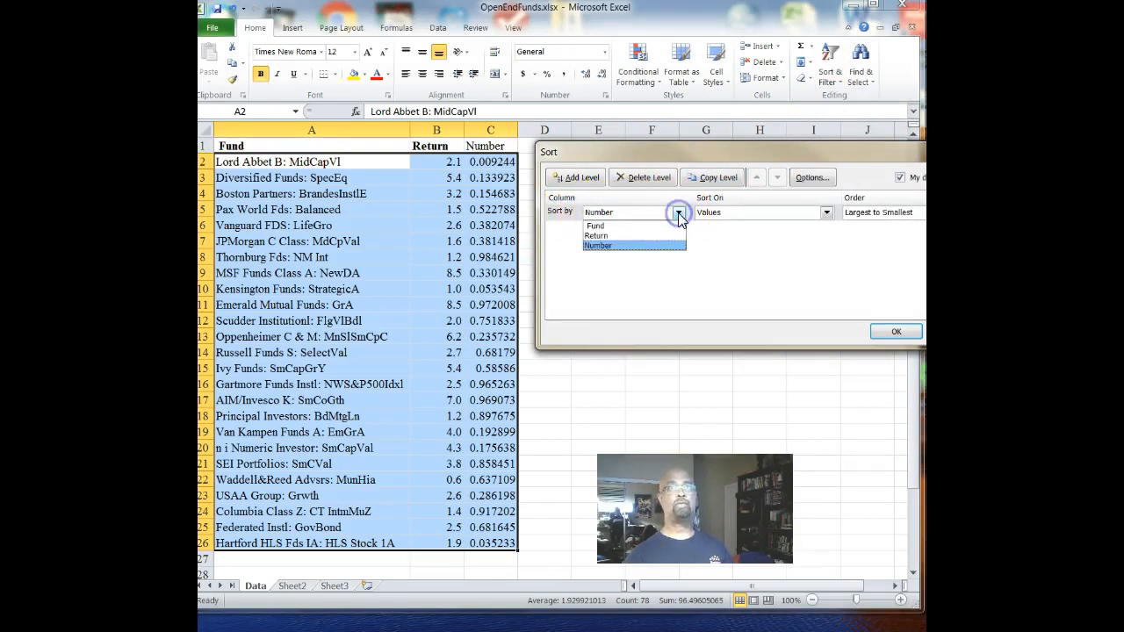
pyautogui.click(608, 247)
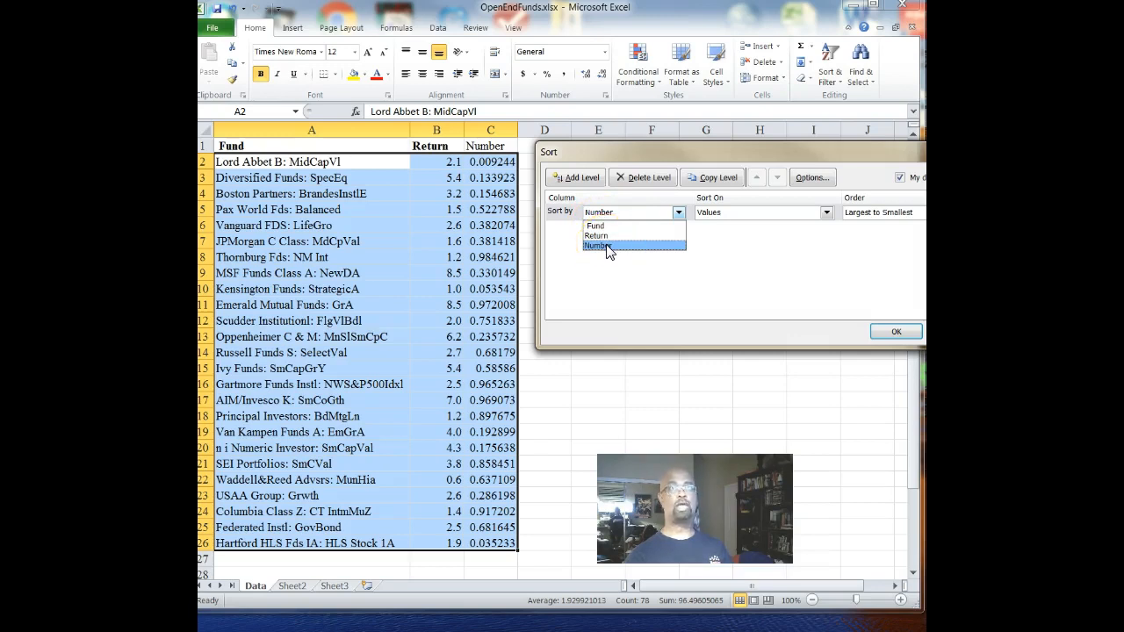
pyautogui.click(608, 247)
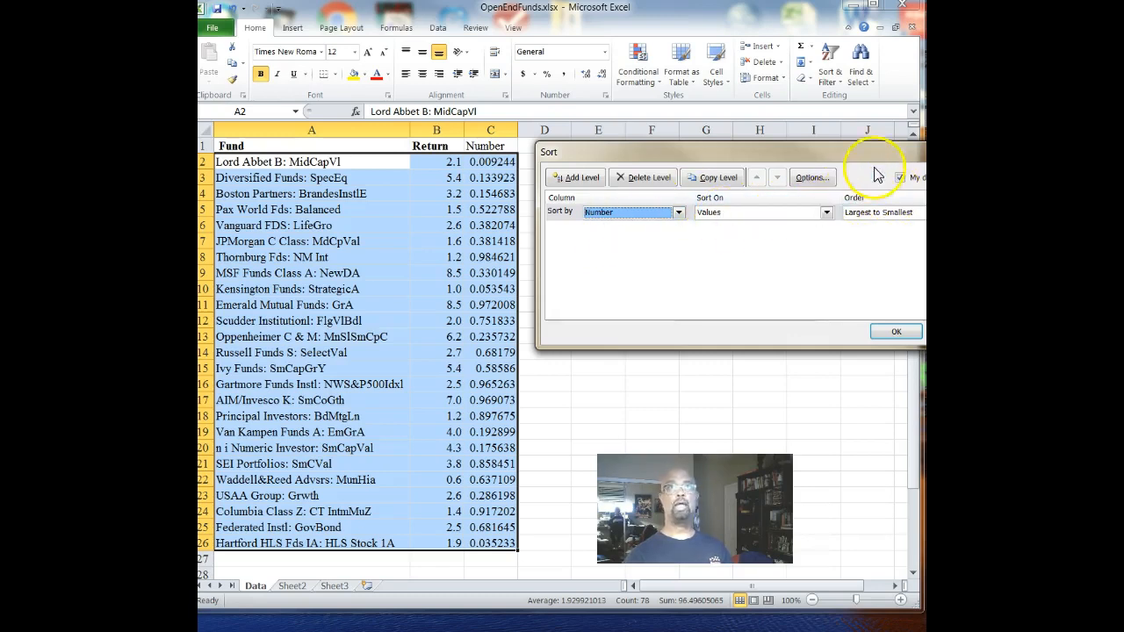
# - Set the sort order to Smallest to Largest and apply the sort to the fund list
pyautogui.moveTo(864, 156); pyautogui.dragTo(727, 74)
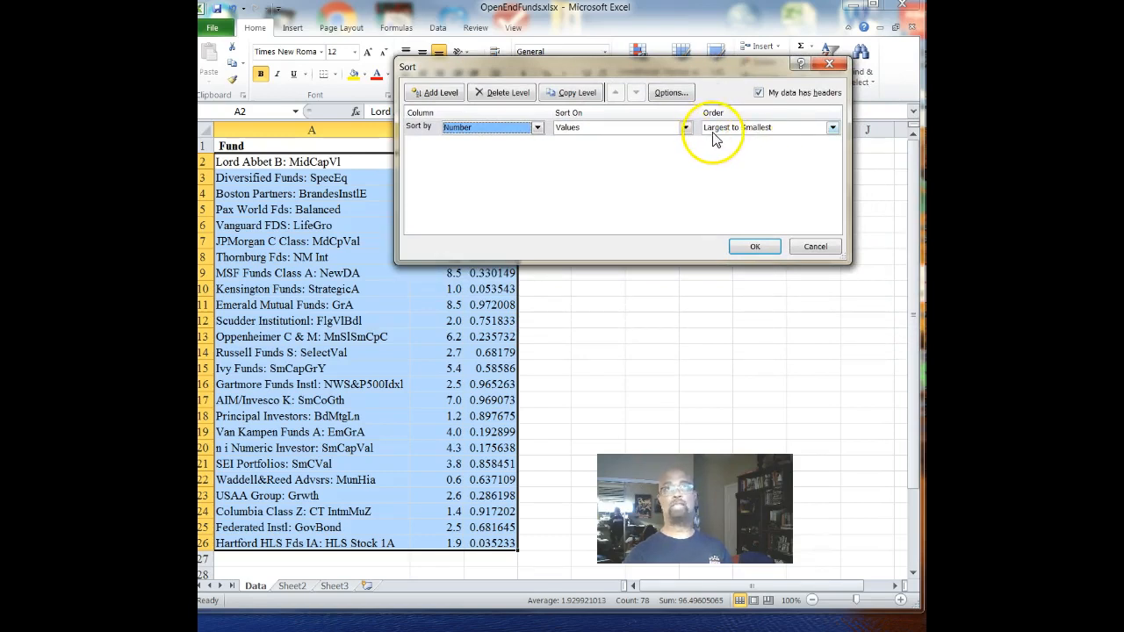
pyautogui.click(832, 129)
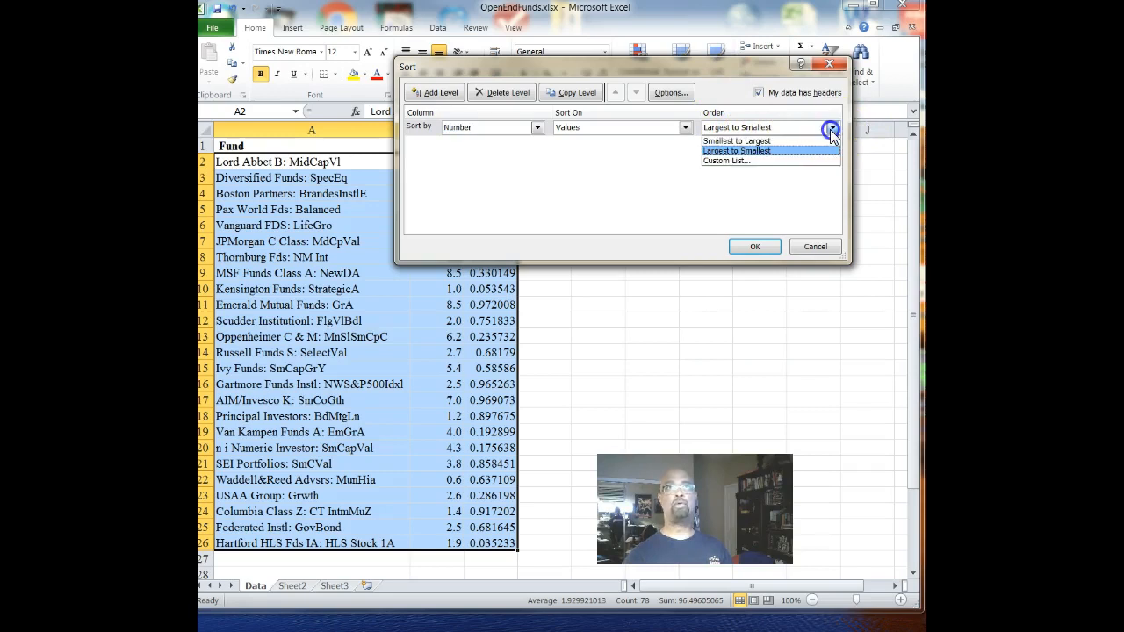
pyautogui.click(736, 142)
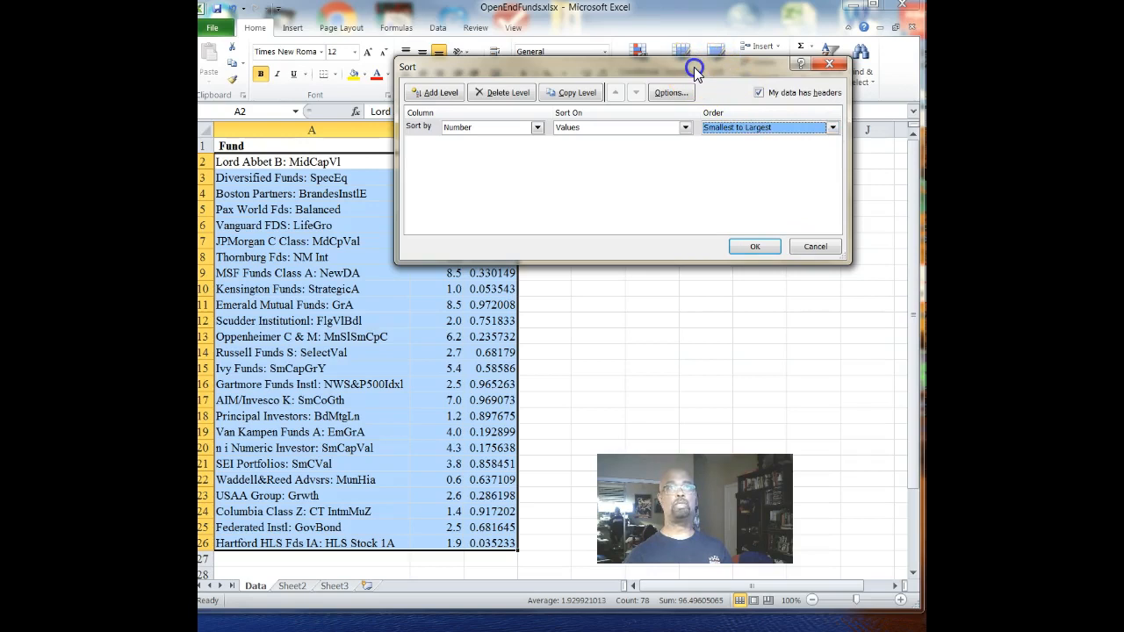
pyautogui.moveTo(693, 67); pyautogui.dragTo(762, 108)
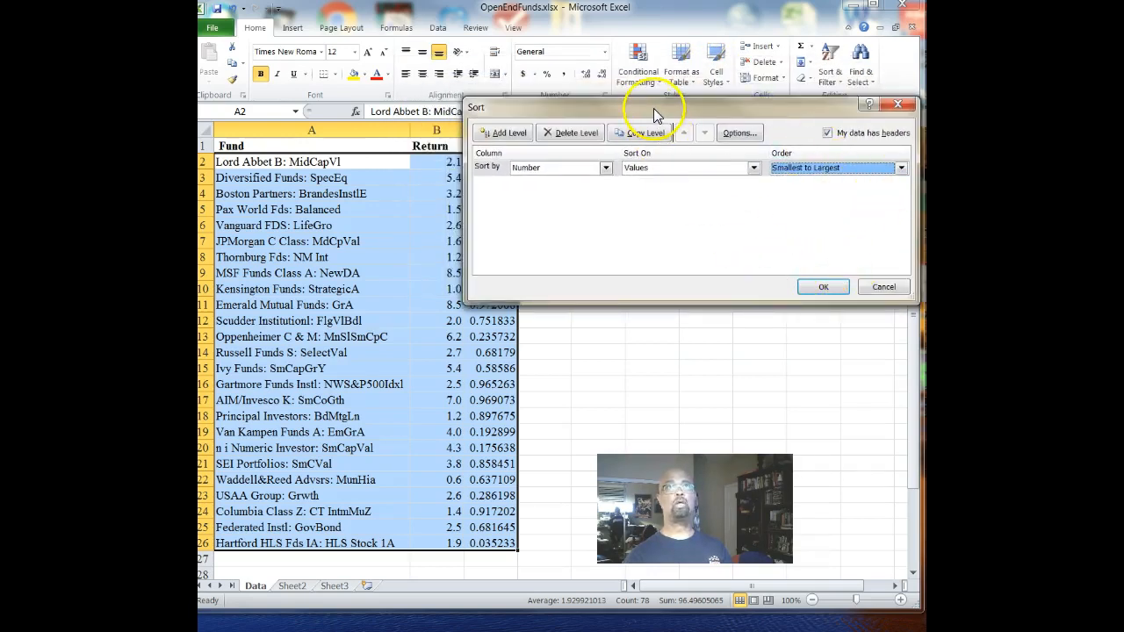
pyautogui.moveTo(654, 108); pyautogui.dragTo(746, 119)
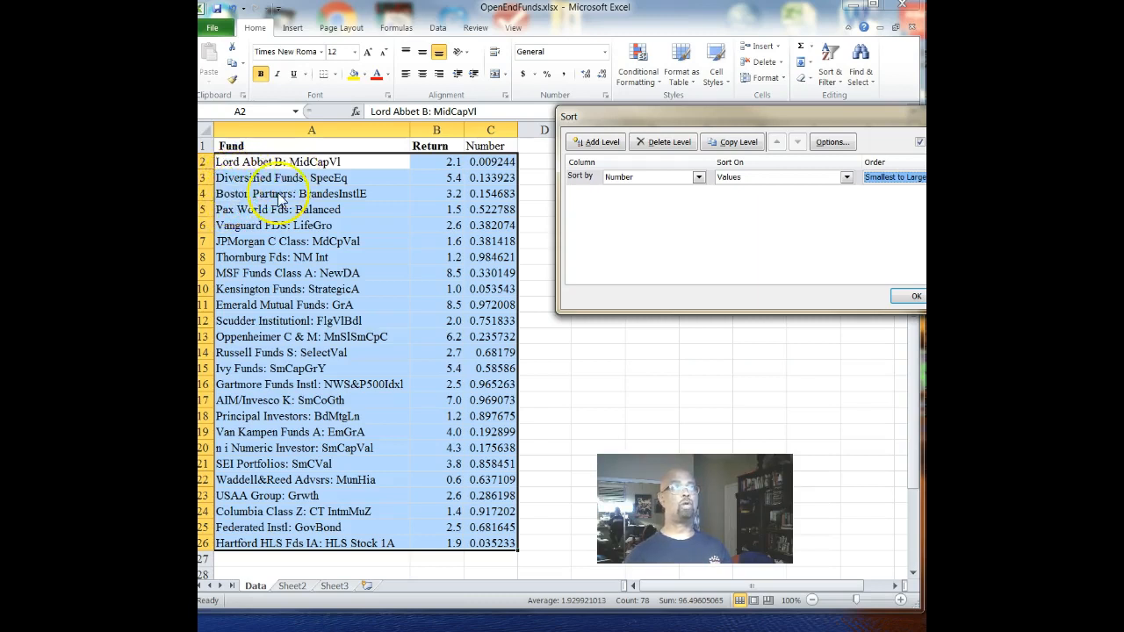
pyautogui.click(909, 296)
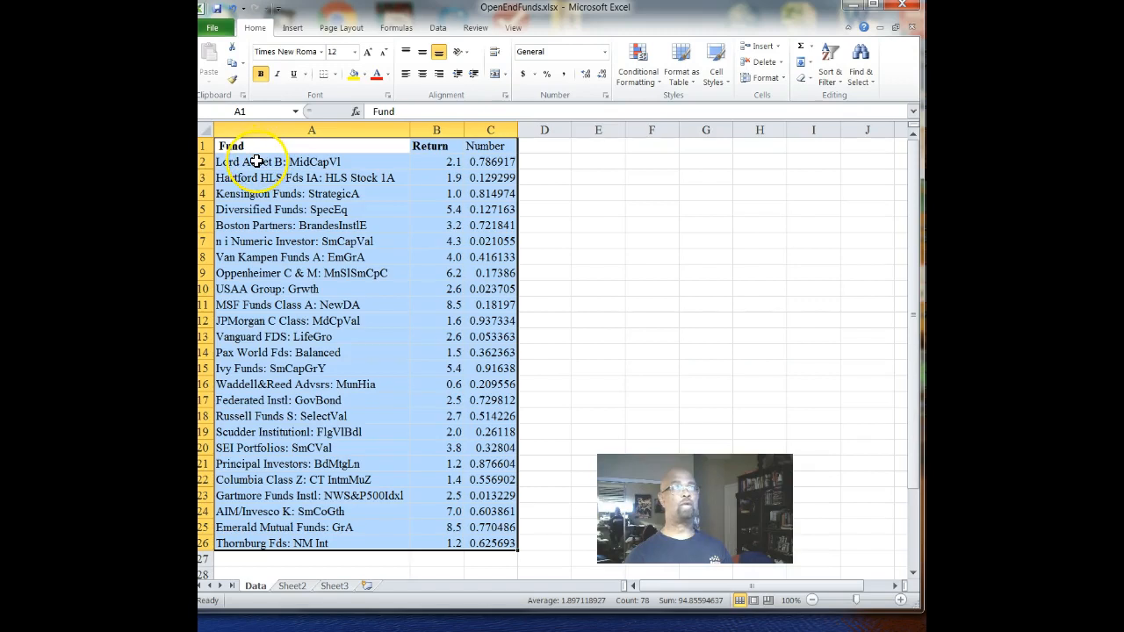
# - Review the first four funds and their returns, A2:B5, in the sorted list
pyautogui.moveTo(255, 161); pyautogui.dragTo(452, 202)
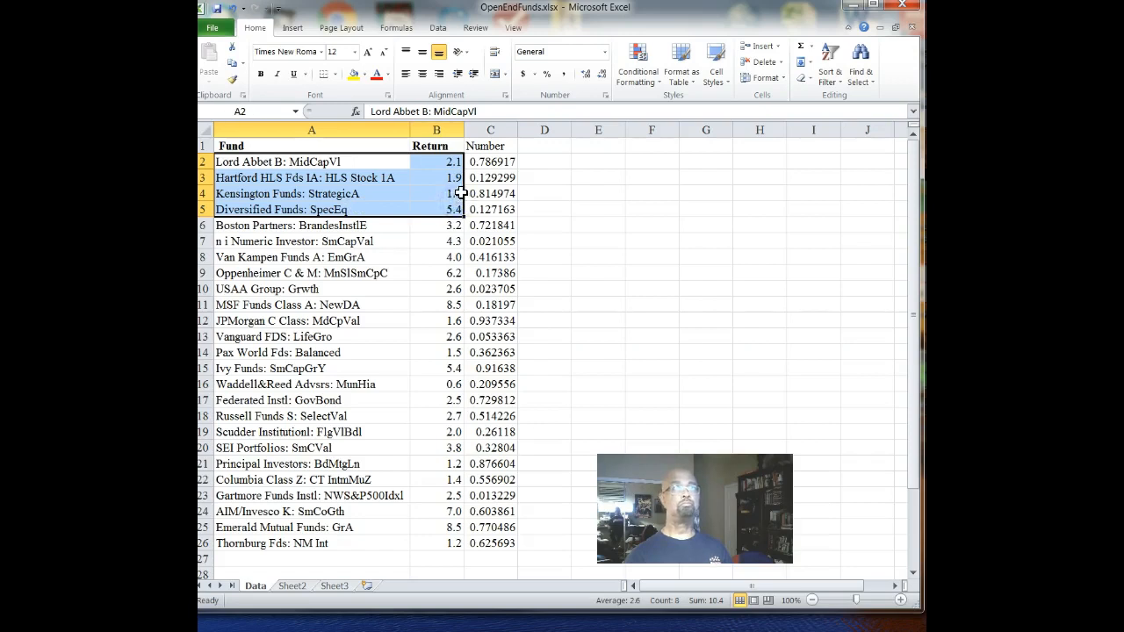
pyautogui.click(328, 250)
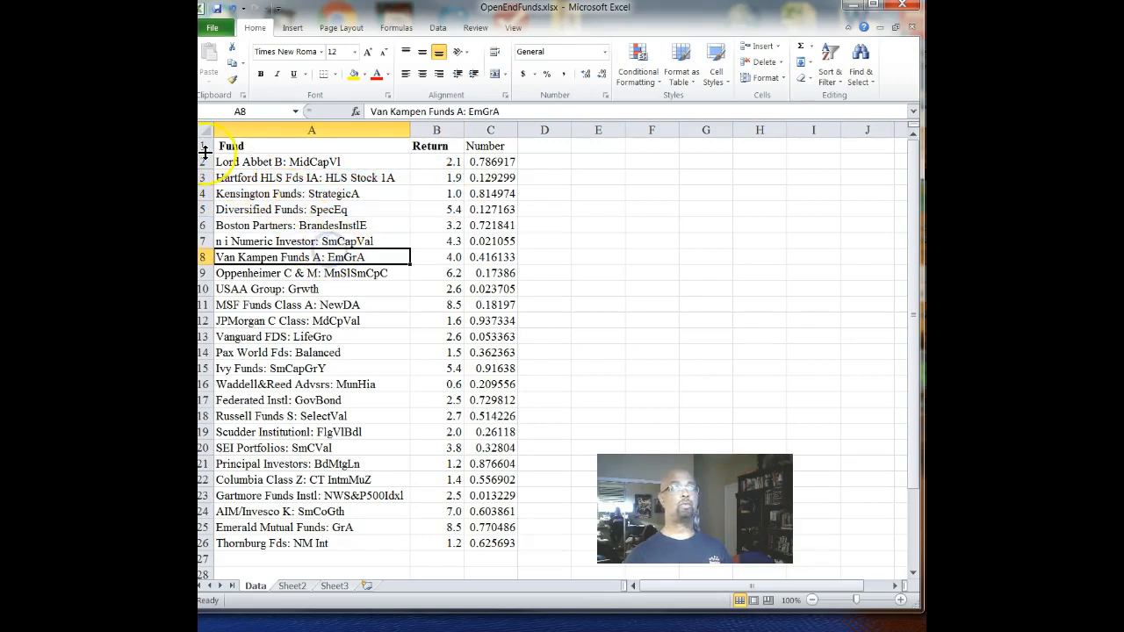